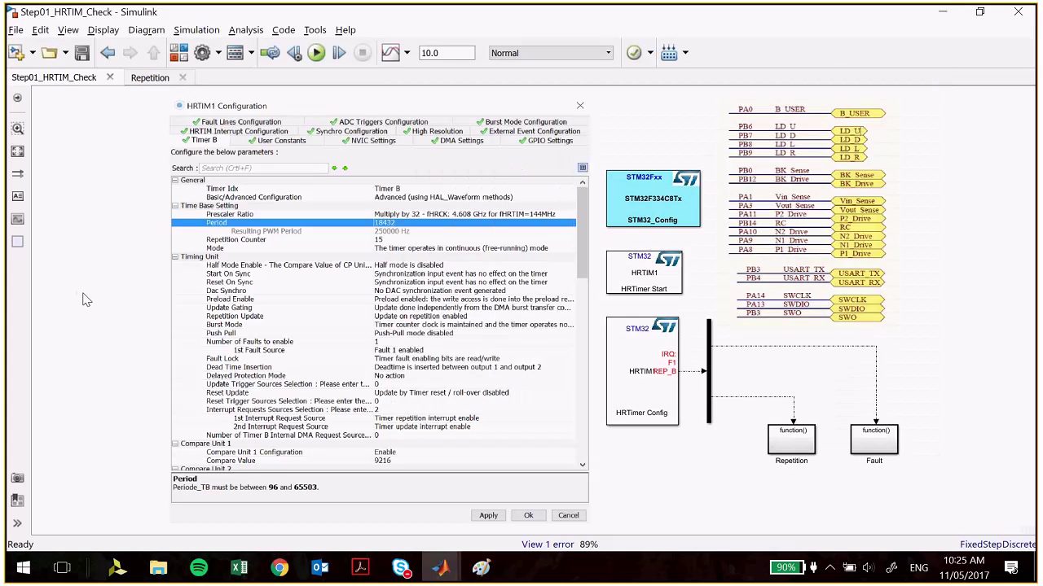
Bring the Simulink model window with its HRTIM1 Timer B configuration back to the front.
click(450, 573)
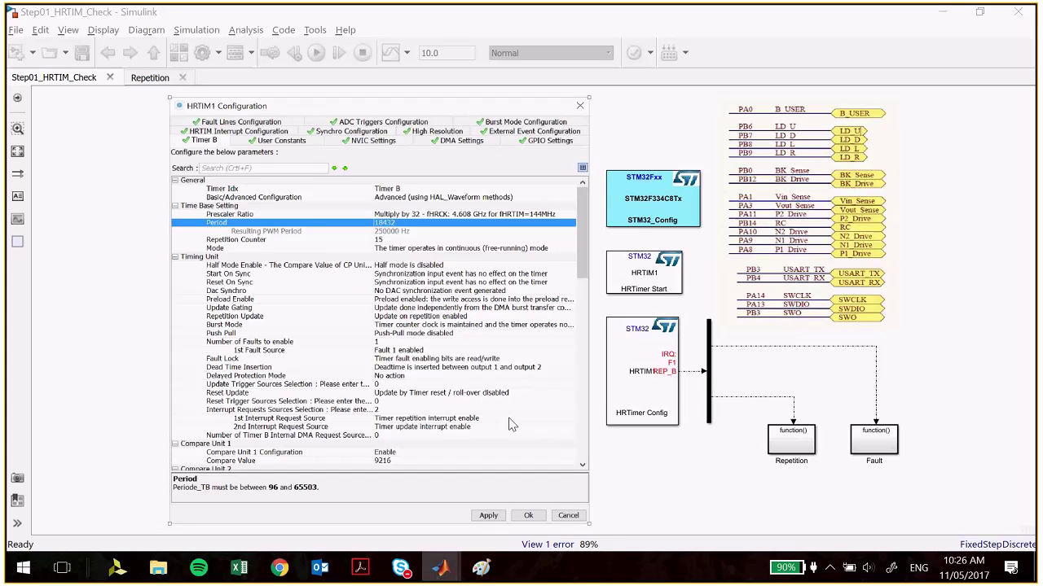
click(877, 402)
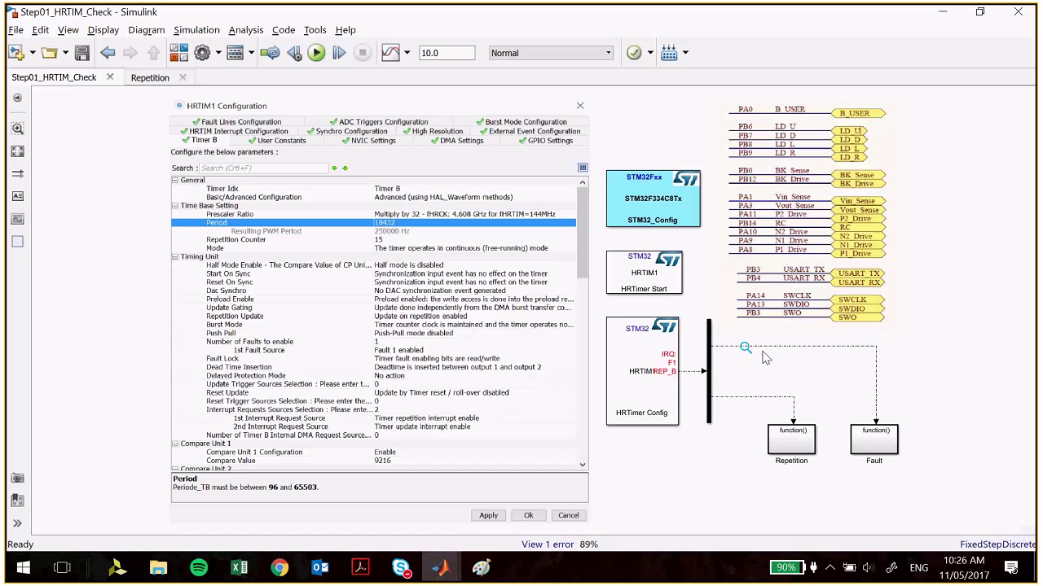
click(641, 276)
click(178, 52)
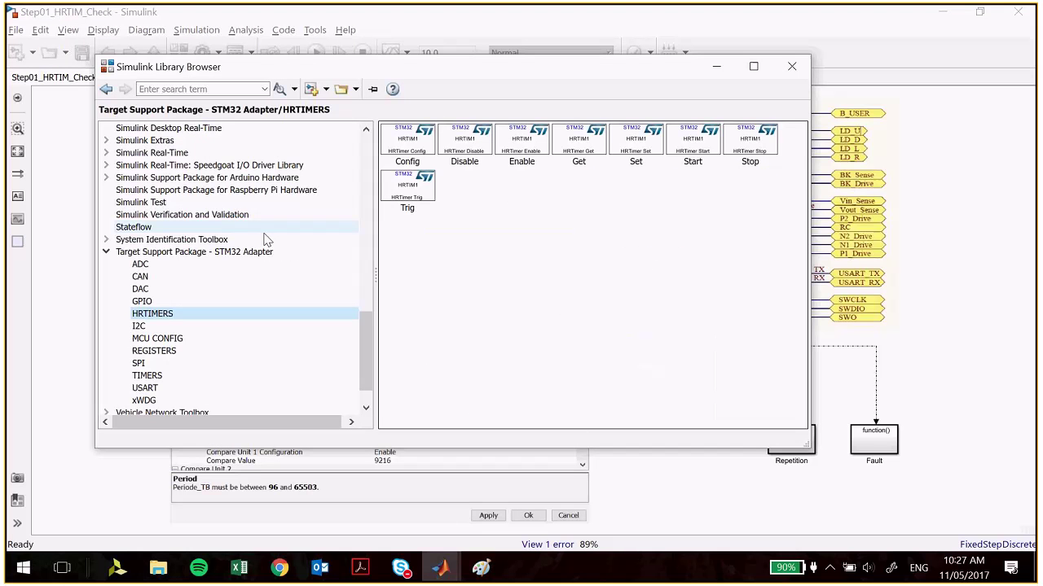
click(224, 254)
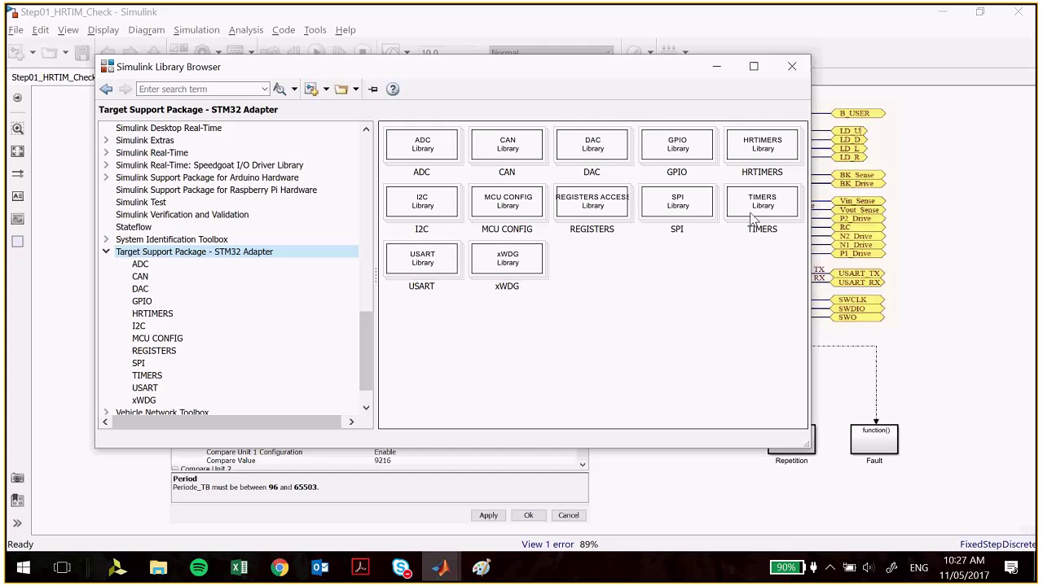
click(766, 164)
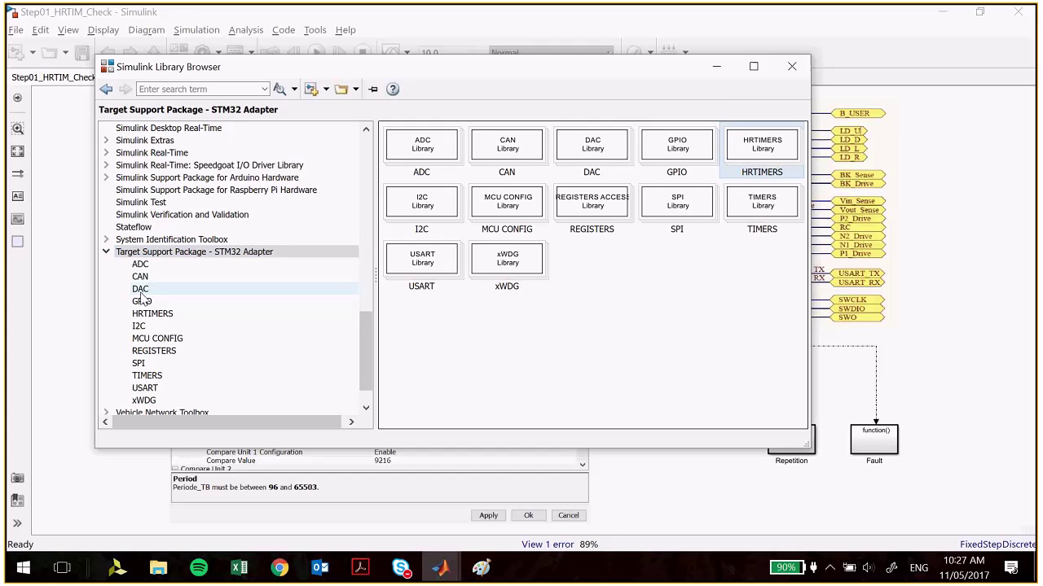
click(243, 317)
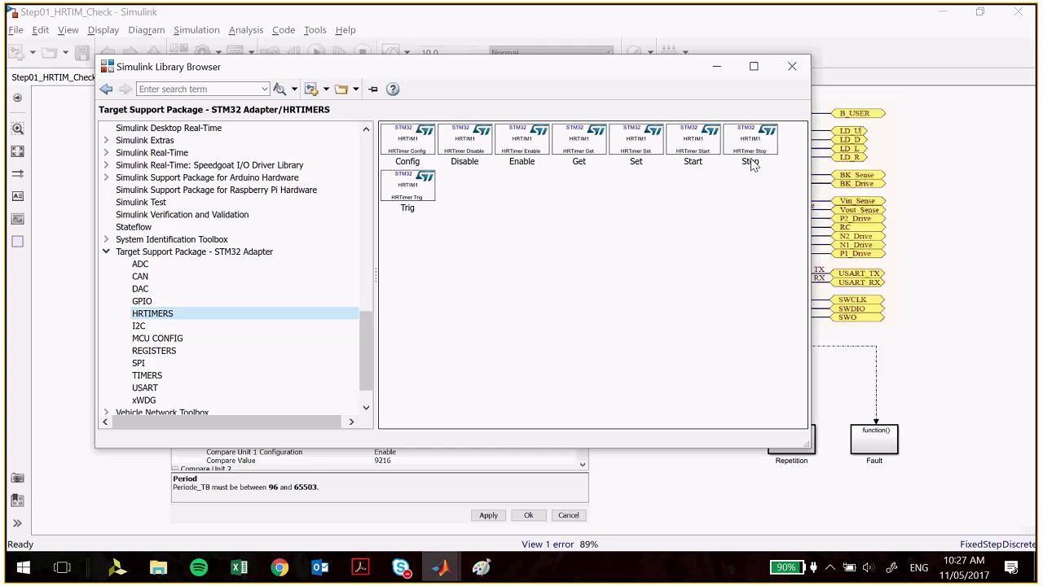
click(406, 147)
click(528, 153)
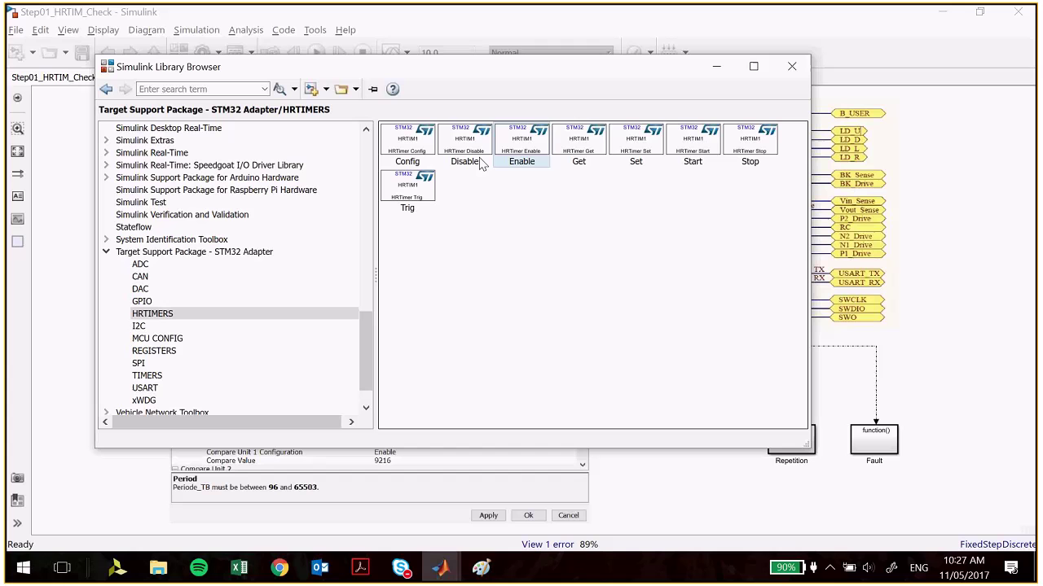
click(747, 154)
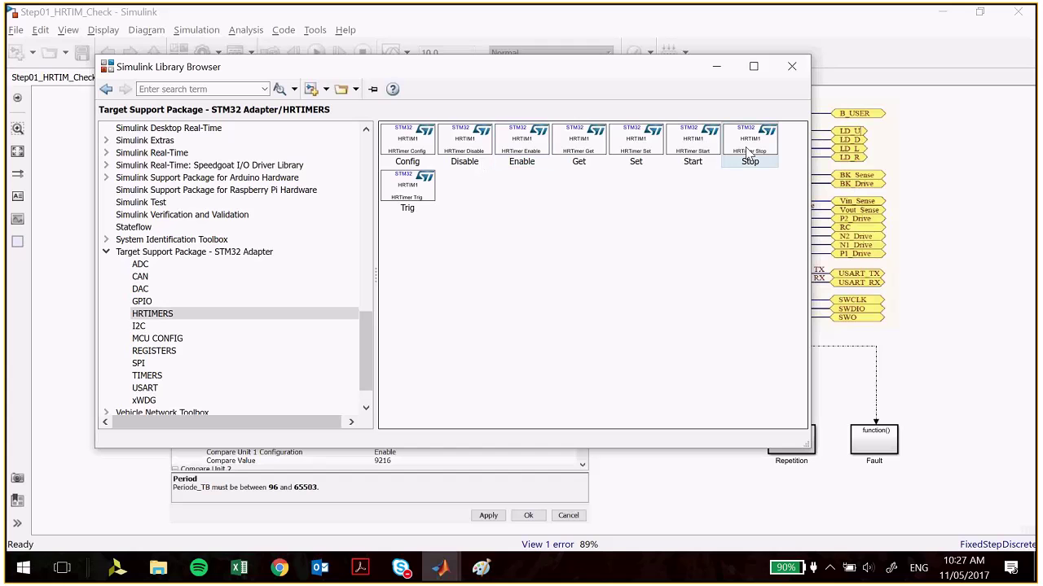
click(584, 154)
click(640, 153)
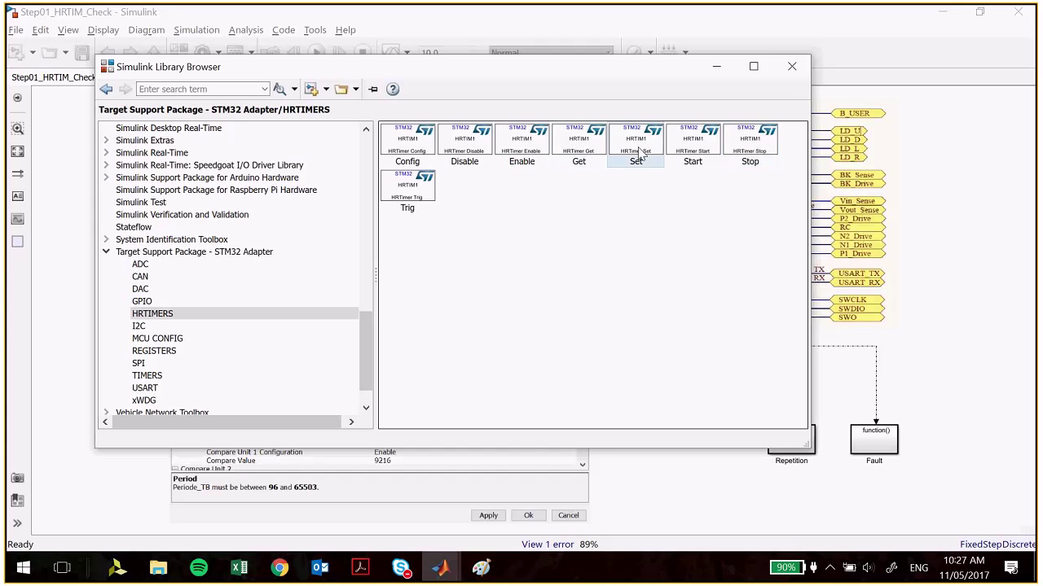
click(790, 67)
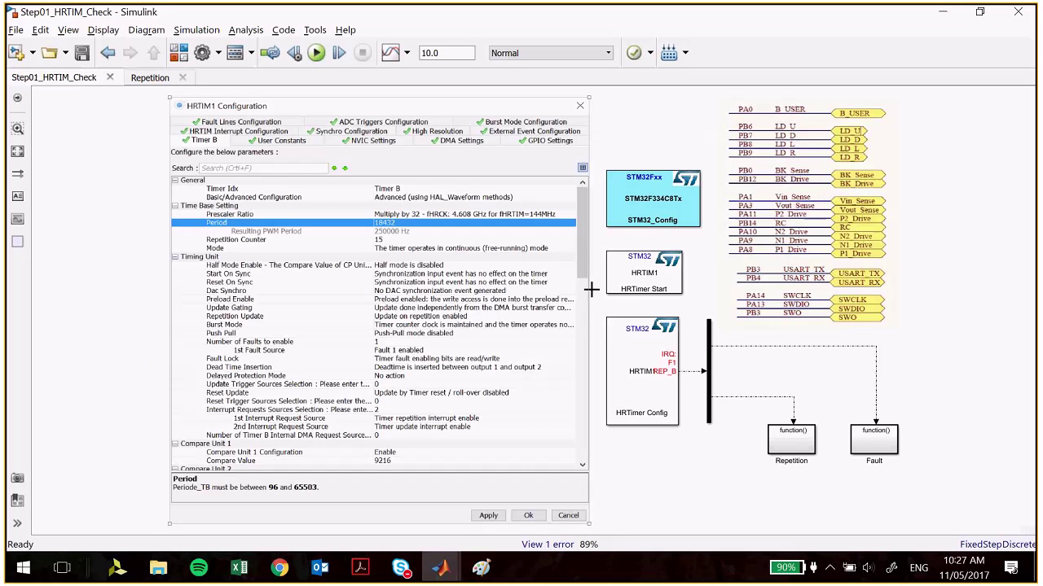
Zoom the diagram to 200% on the HRTimer Config block with its Repetition and Fault blocks.
click(700, 288)
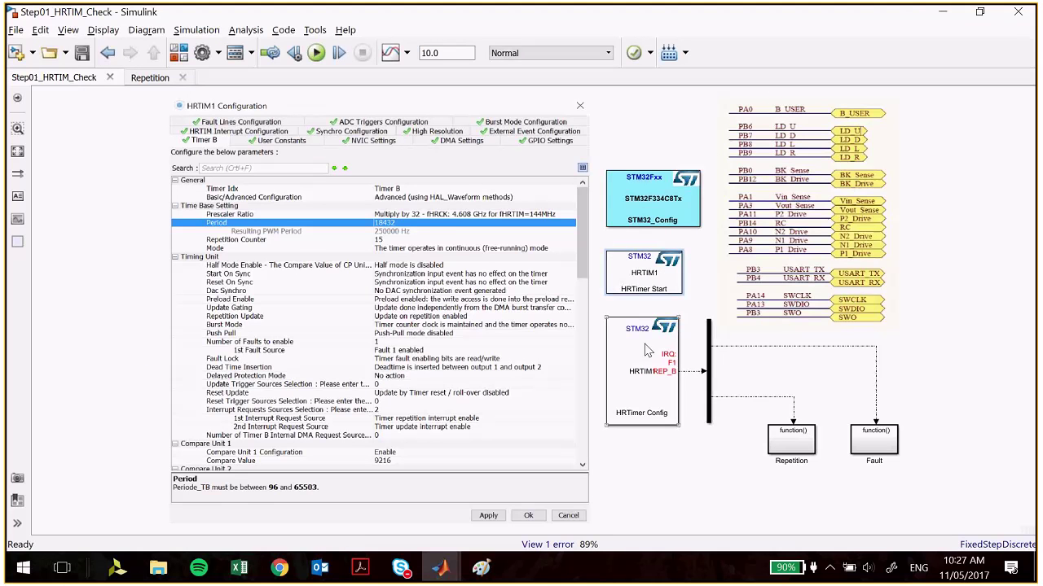
scroll(743, 442, up, 1)
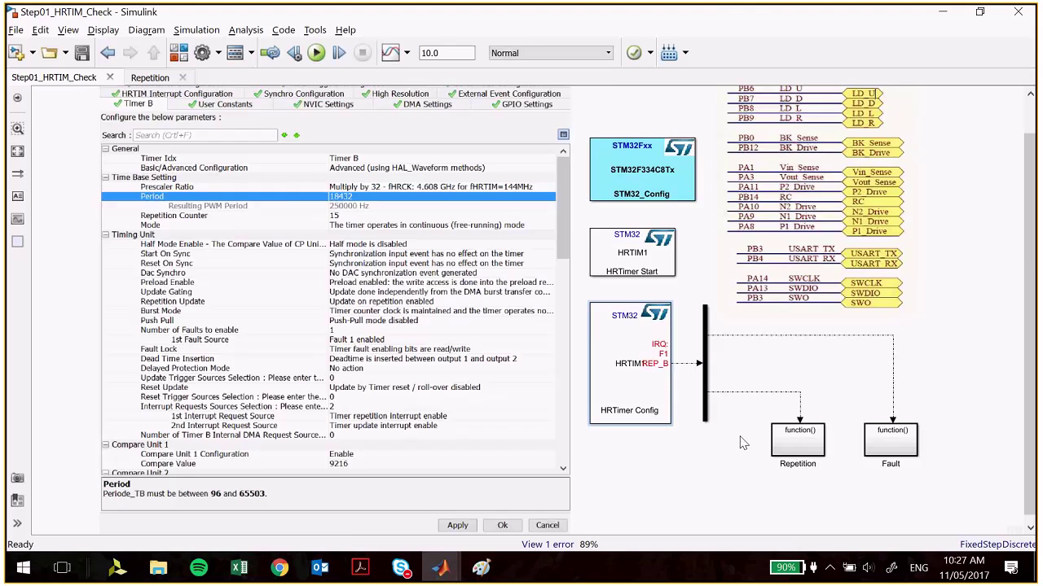
scroll(743, 442, up, 2)
scroll(547, 401, up, 1)
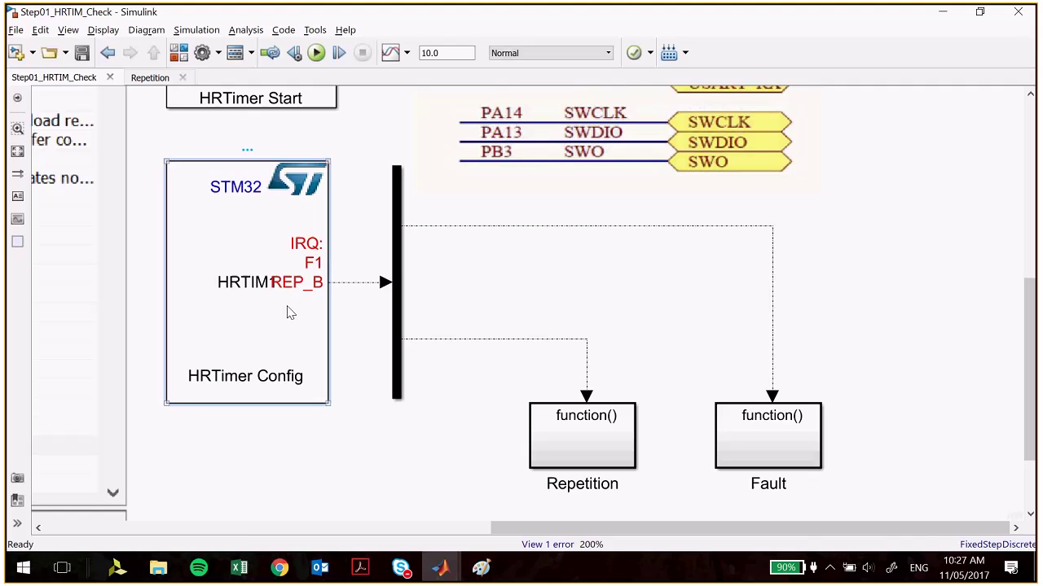
double_click(287, 312)
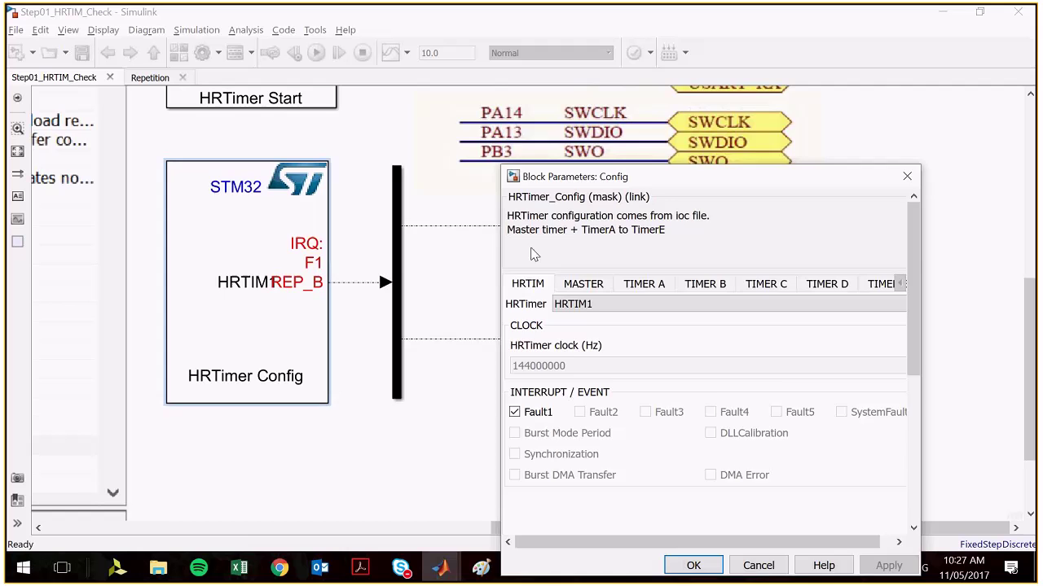
drag(621, 176, 455, 95)
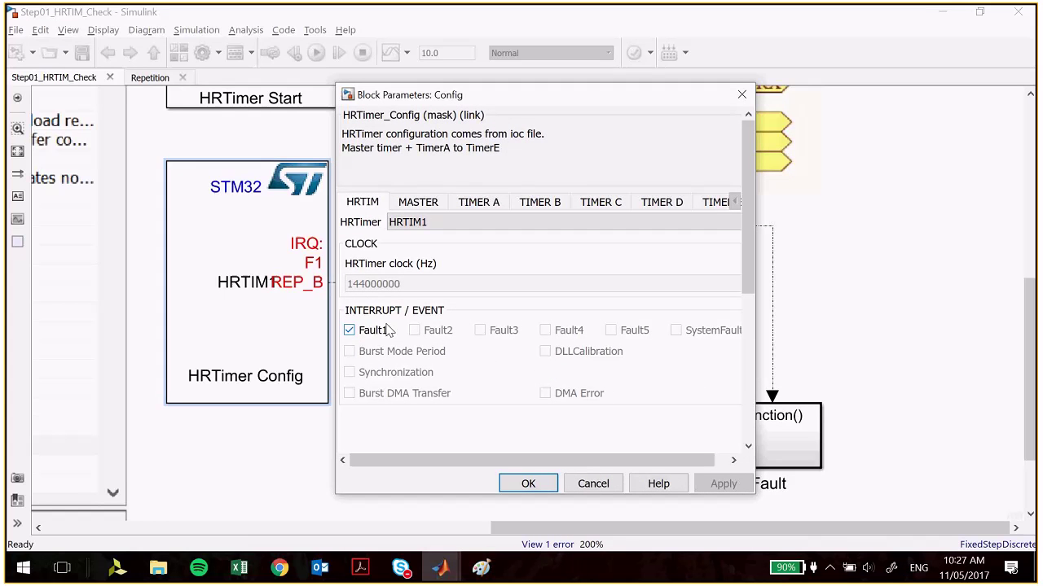
click(540, 202)
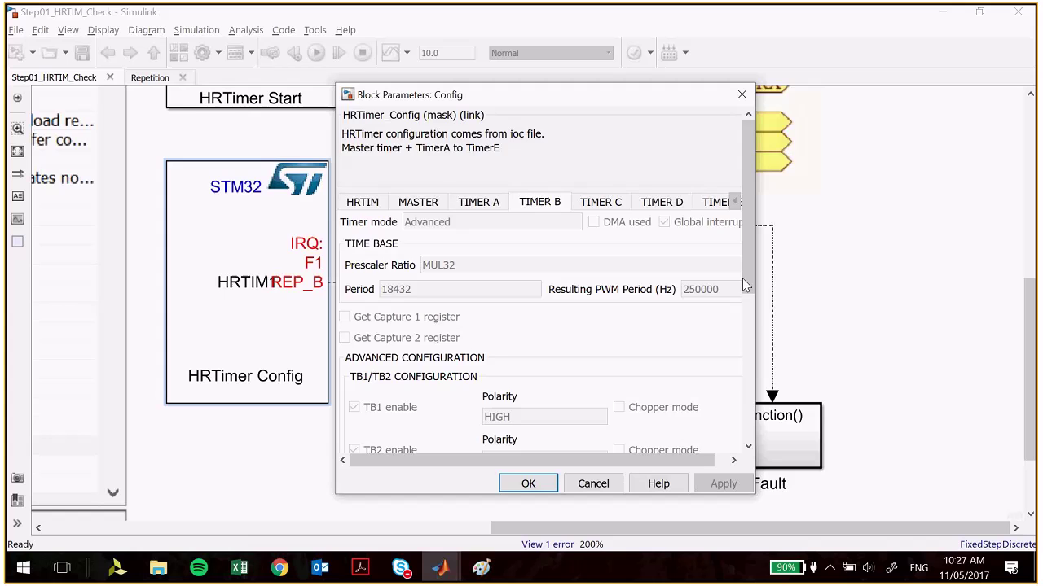
drag(742, 277, 758, 404)
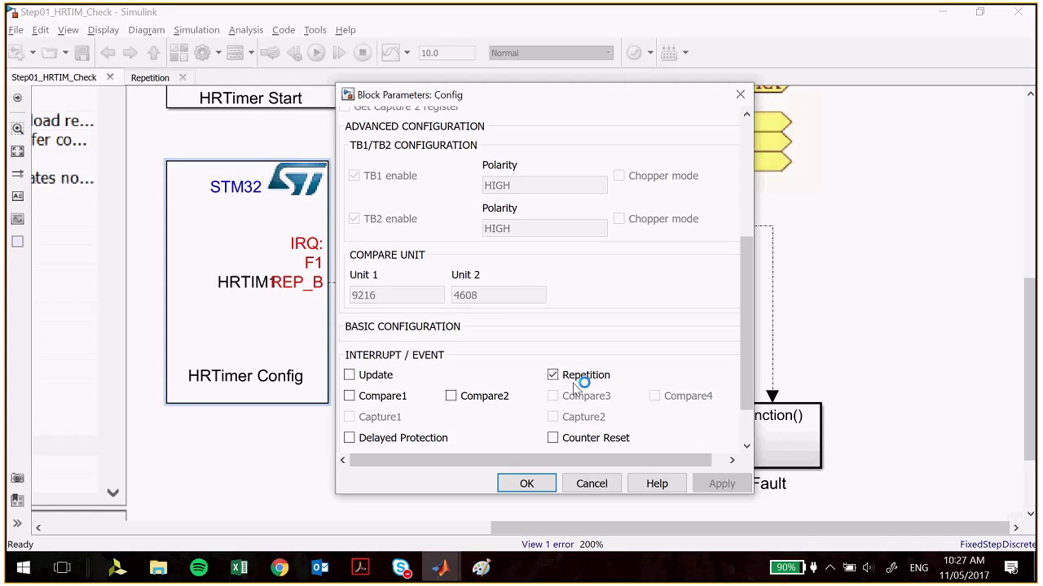
drag(744, 393, 688, 159)
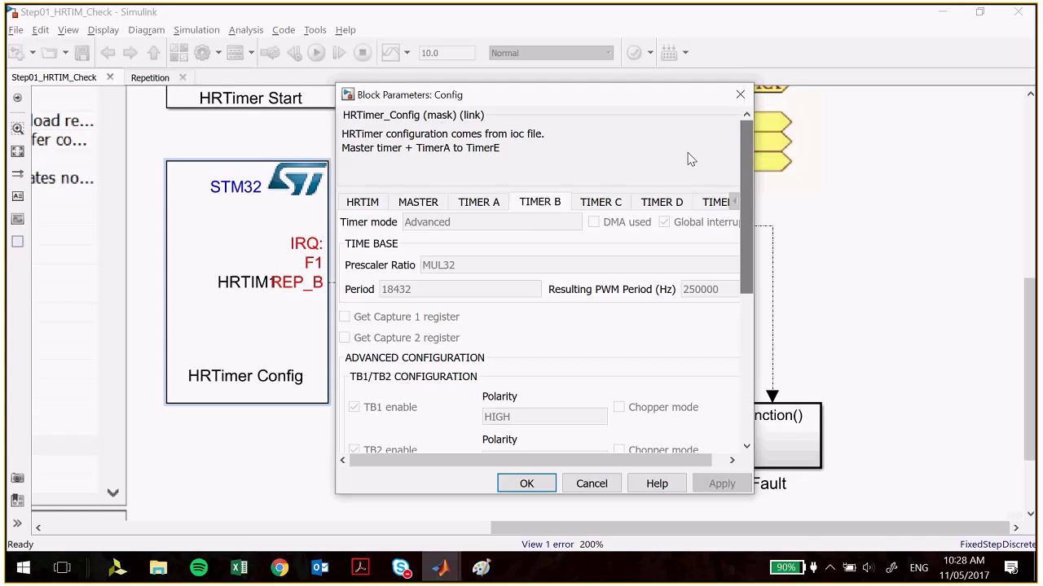
drag(619, 105, 707, 114)
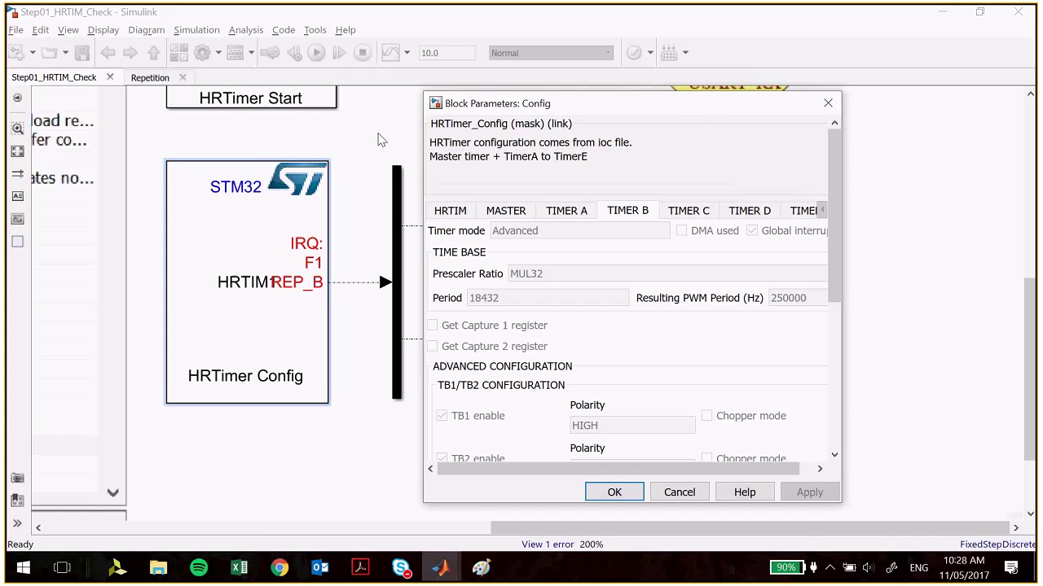
key(Escape)
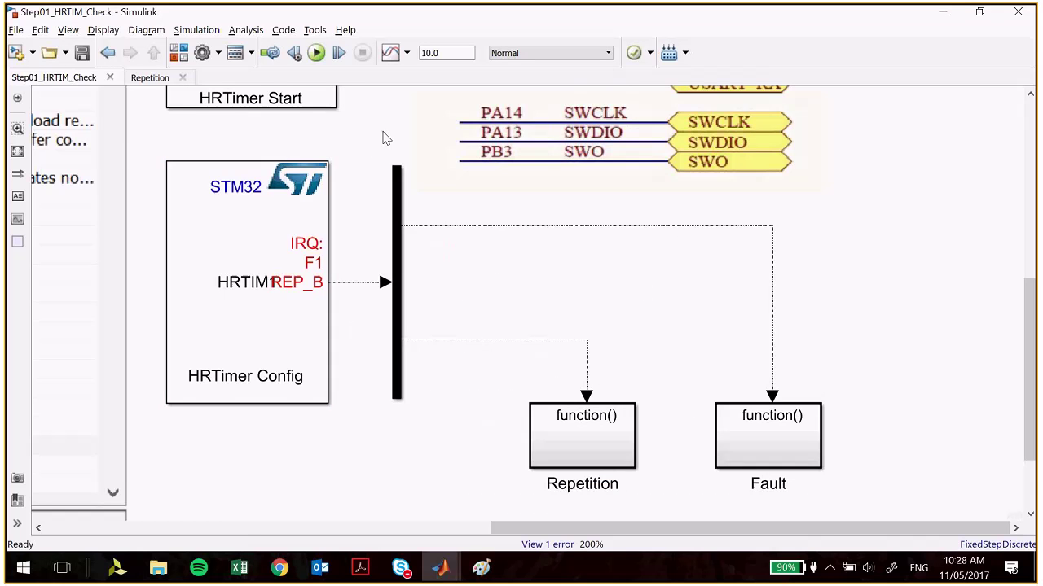
scroll(386, 139, down, 1)
scroll(386, 138, down, 1)
drag(387, 138, 413, 226)
click(347, 257)
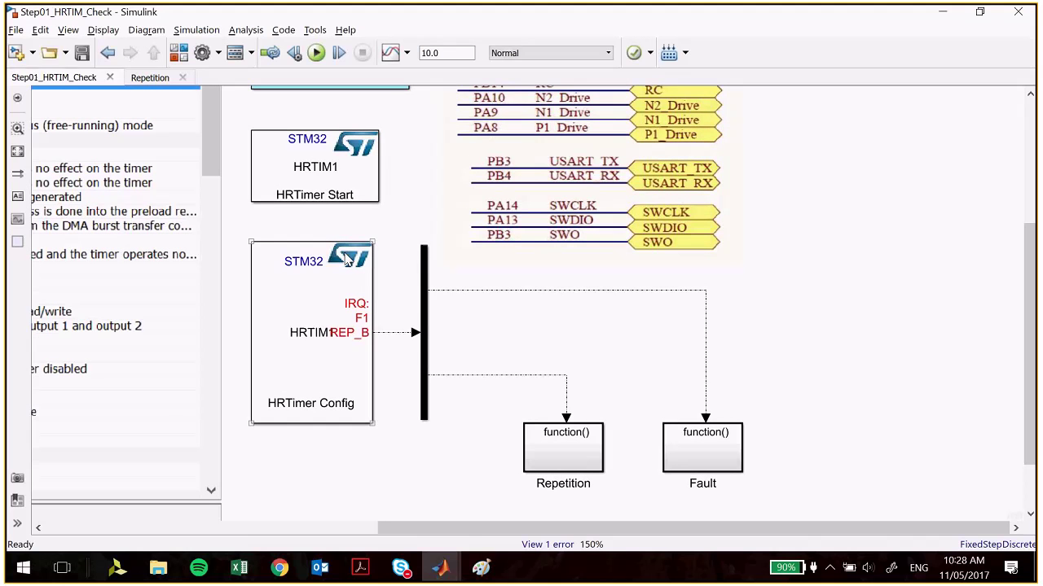
double_click(347, 257)
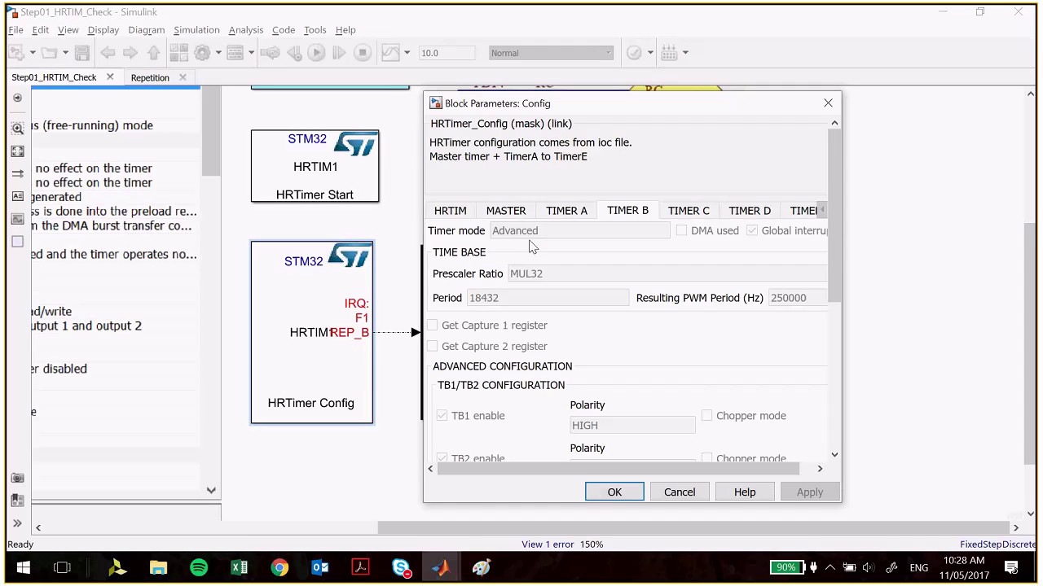
scroll(324, 273, down, 1)
click(324, 274)
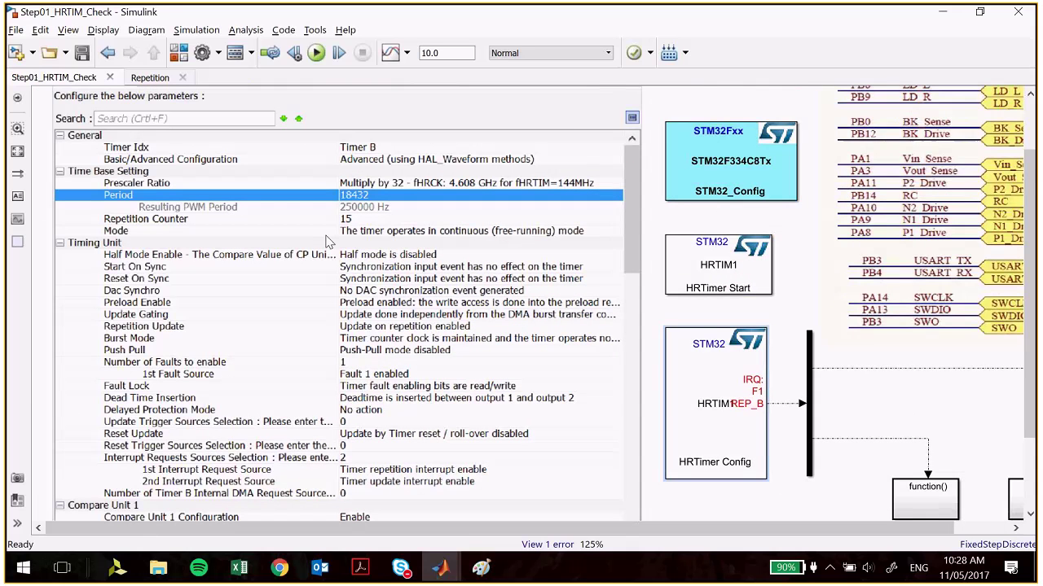
double_click(762, 346)
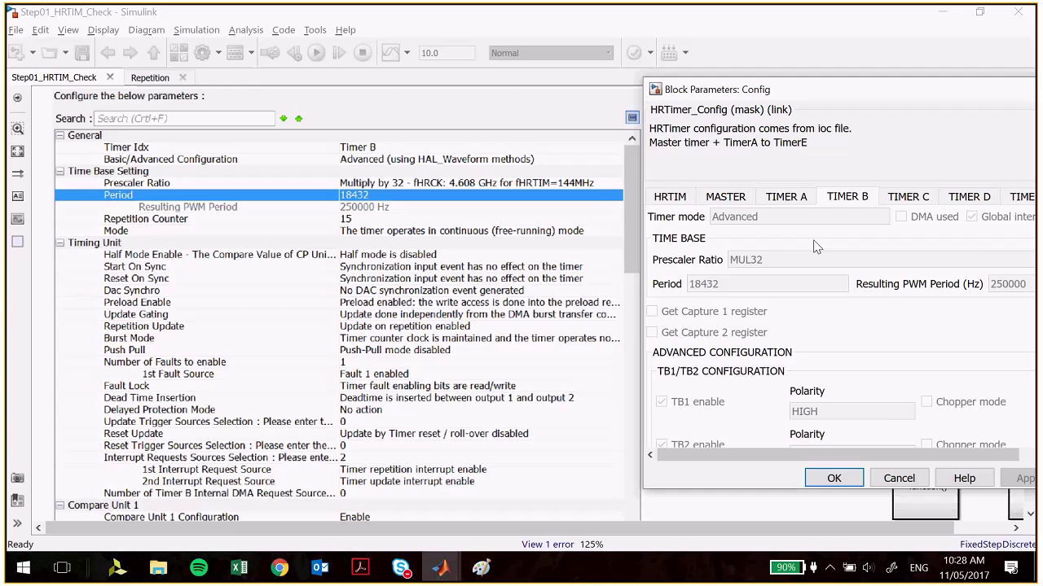
click(831, 478)
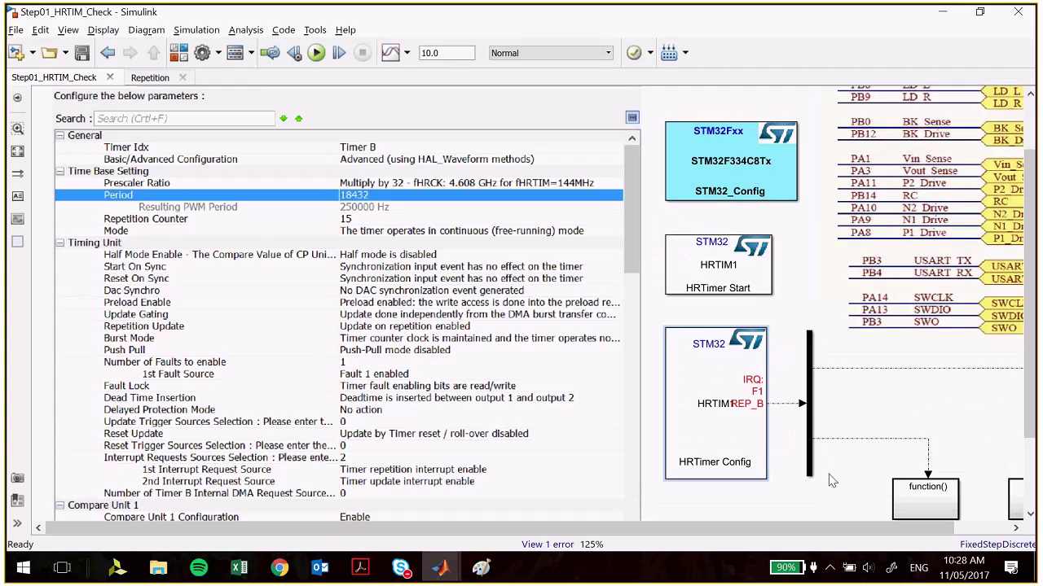
Inspect the HRTimer Config block and the interrupt signal bar feeding the Repetition block.
click(890, 399)
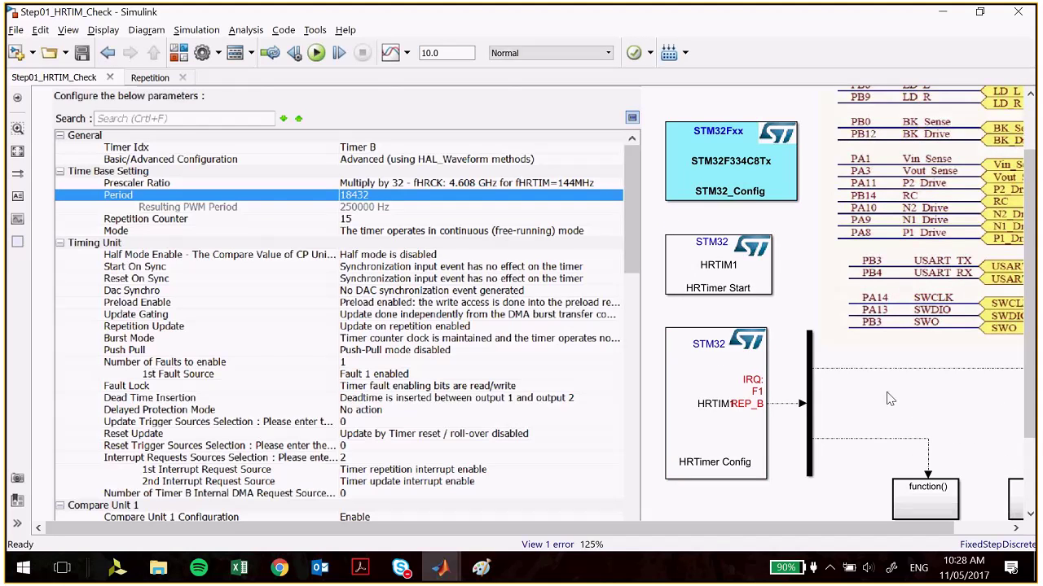
scroll(891, 399, down, 2)
scroll(767, 364, up, 4)
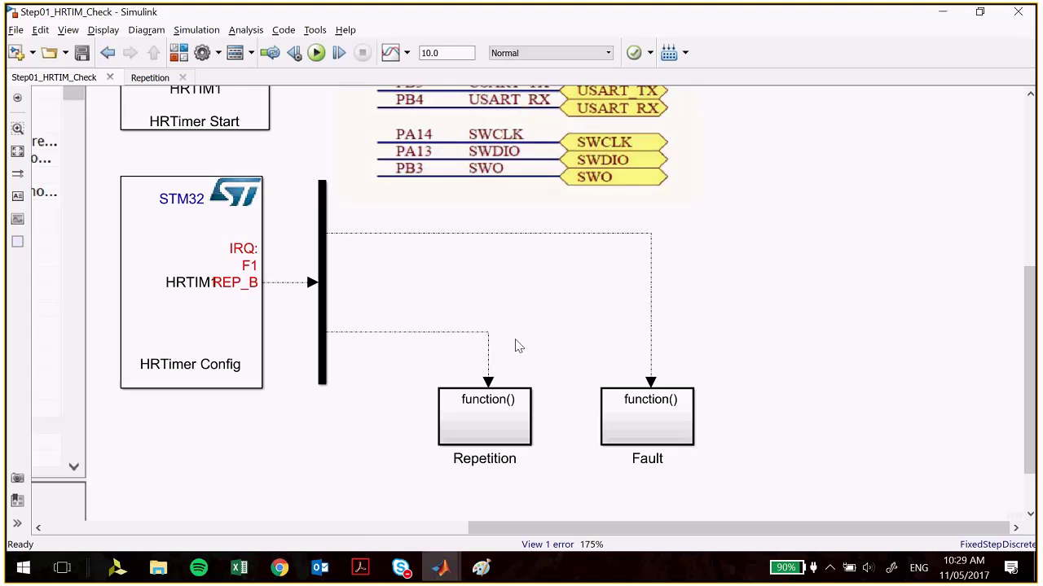
click(492, 432)
click(250, 269)
click(323, 254)
click(253, 287)
click(391, 342)
Open the Repetition subsystem and check its GPIO_Write block toggles Pin7 on port GPIOB.
click(487, 418)
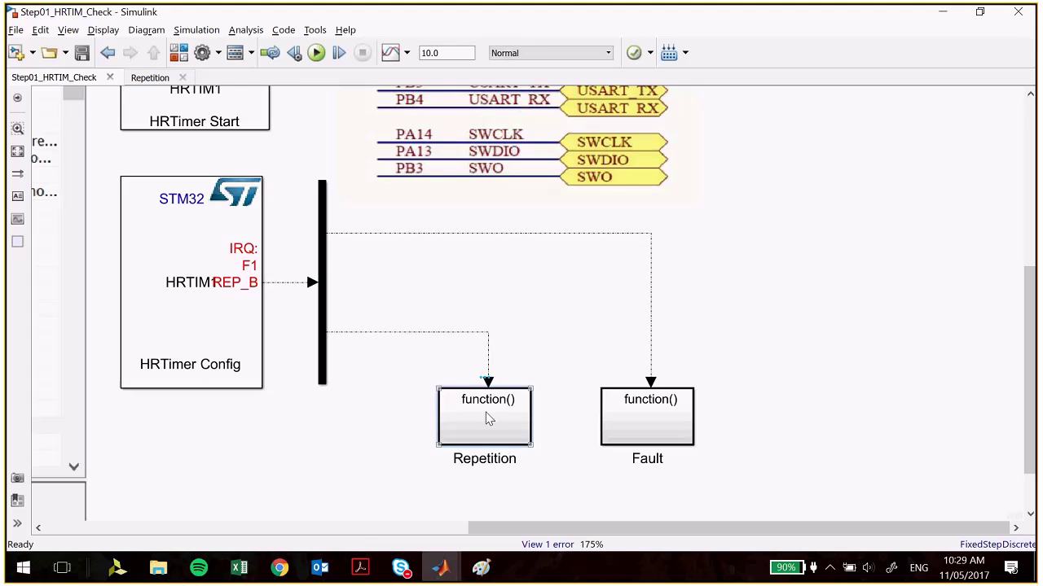
double_click(487, 418)
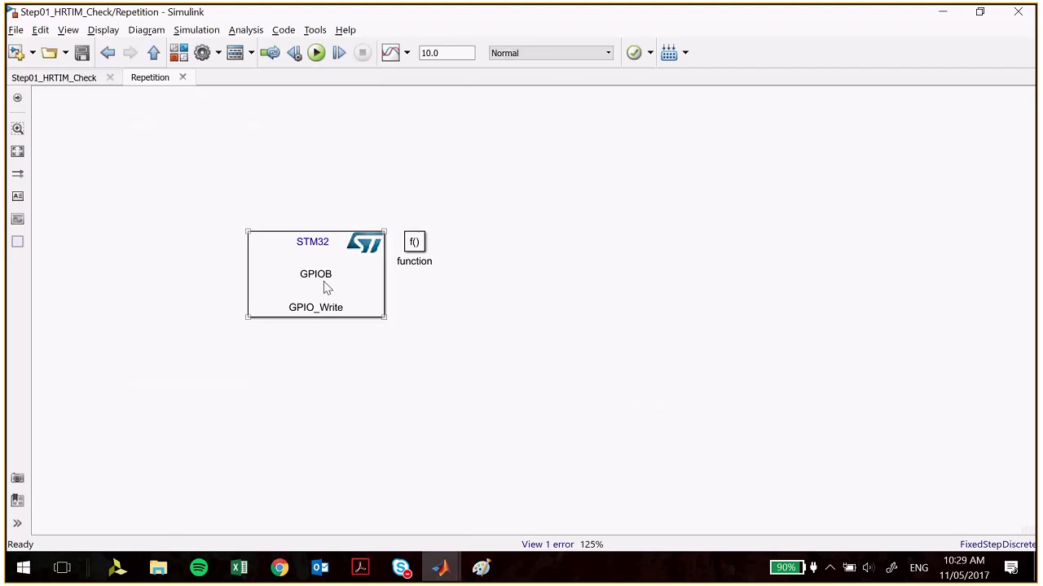
click(343, 292)
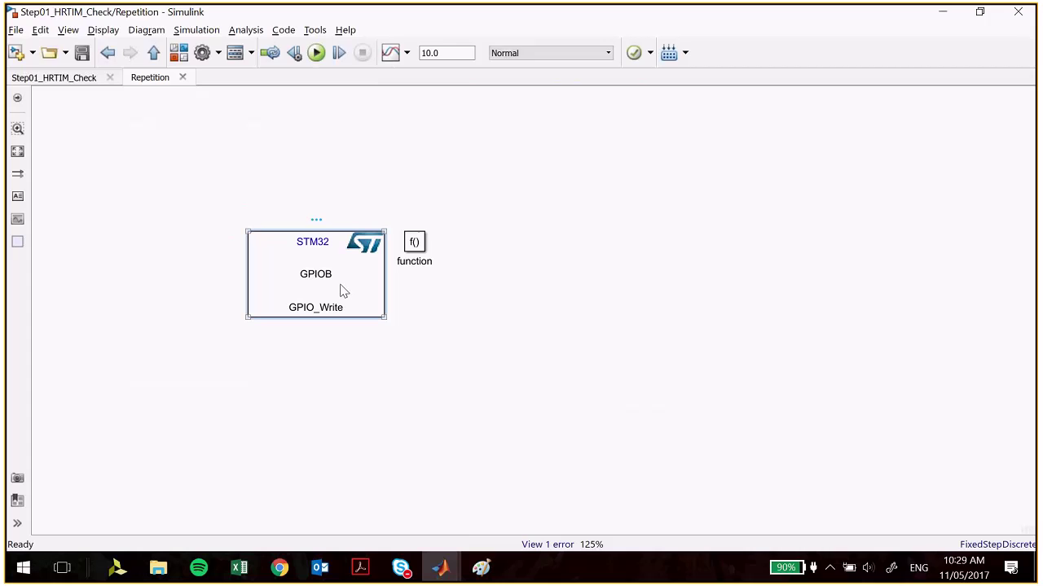
double_click(342, 291)
drag(671, 179, 565, 103)
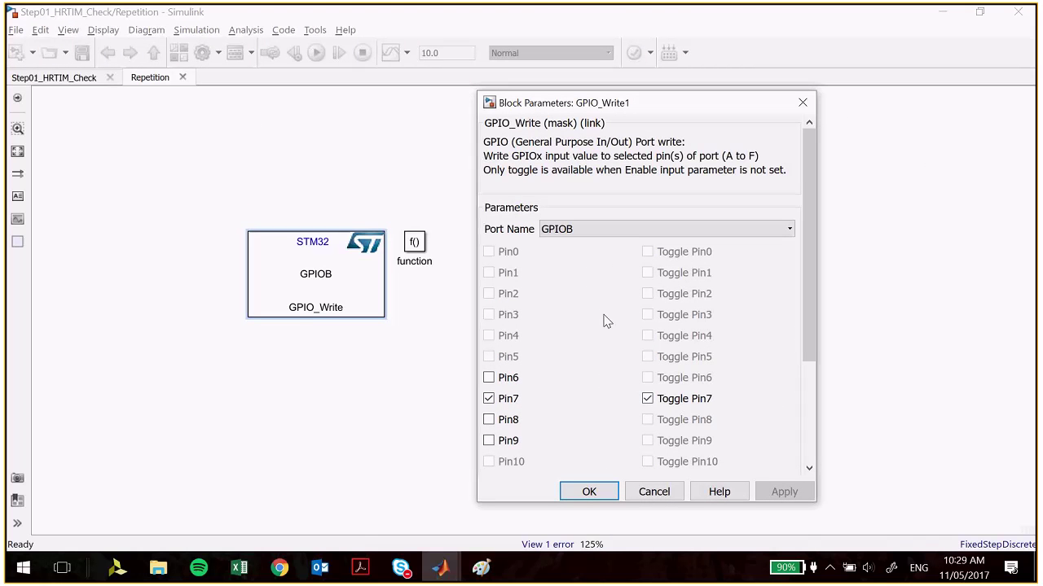
key(Escape)
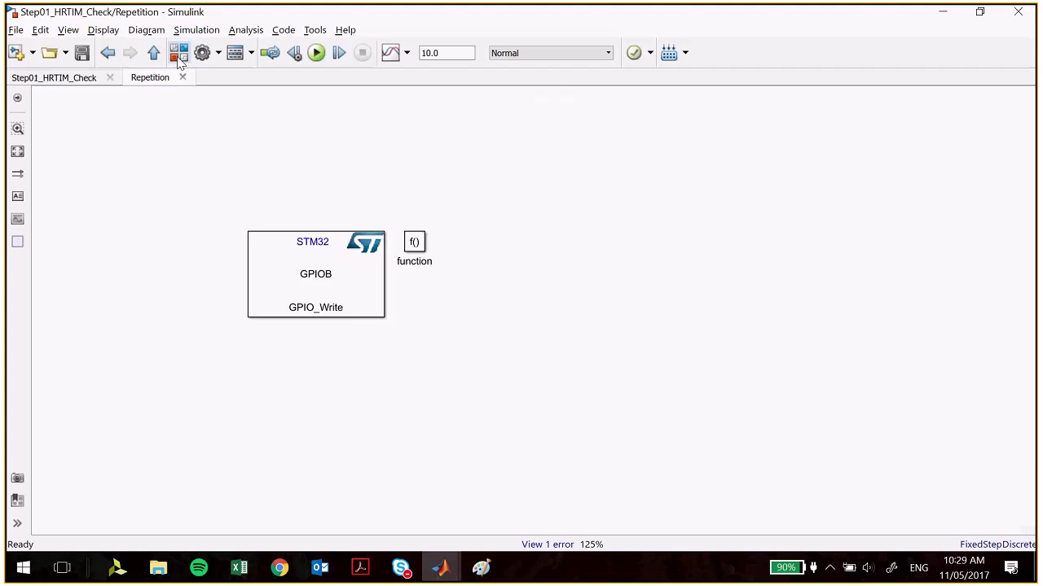
Return to the top-level Step01_HRTIM_Check diagram and scroll to the HRTIM1 configuration.
click(153, 52)
scroll(571, 407, up, 5)
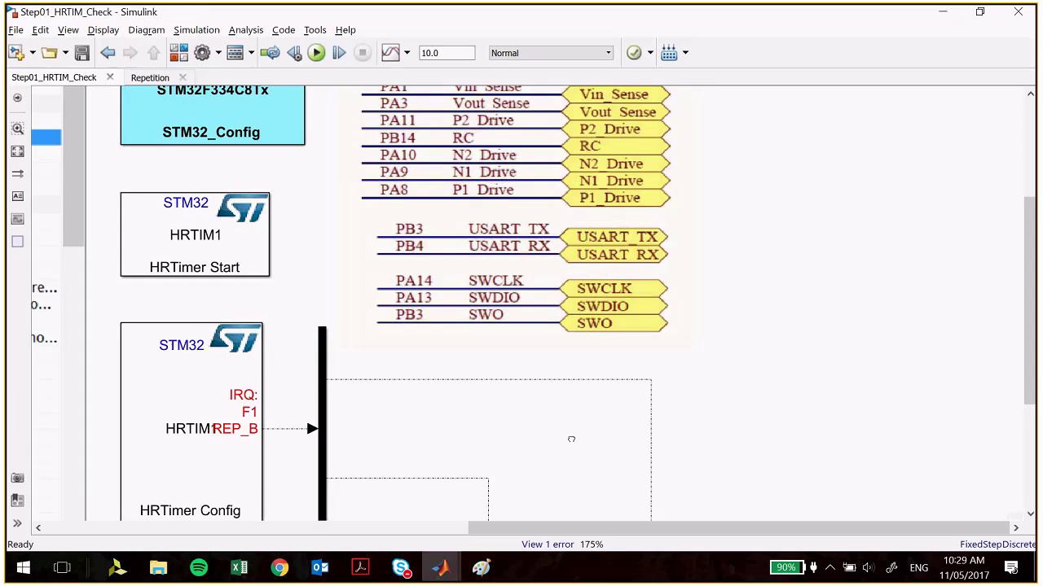
scroll(657, 391, up, 2)
scroll(657, 390, up, 2)
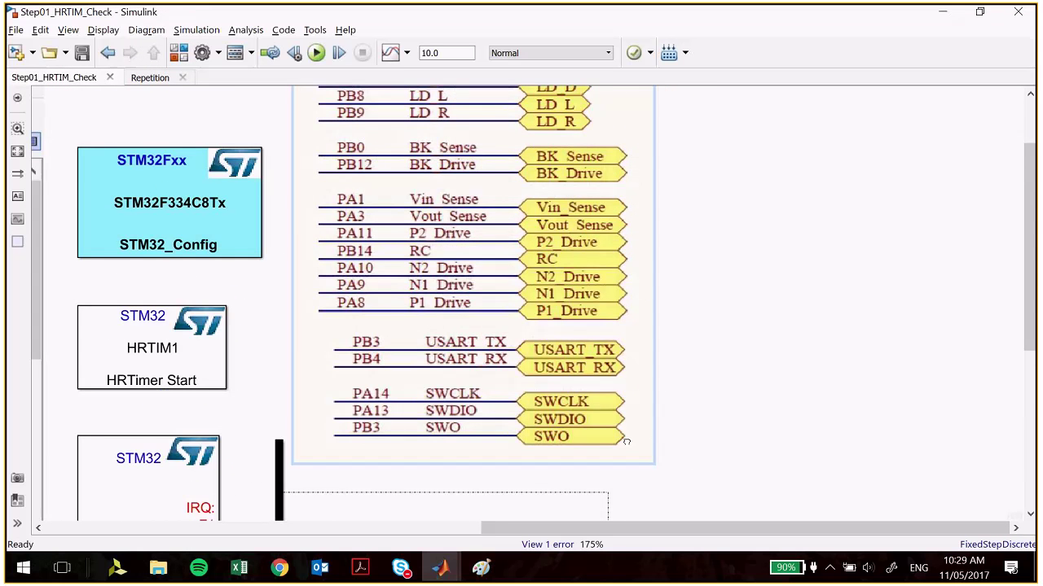
scroll(626, 441, up, 2)
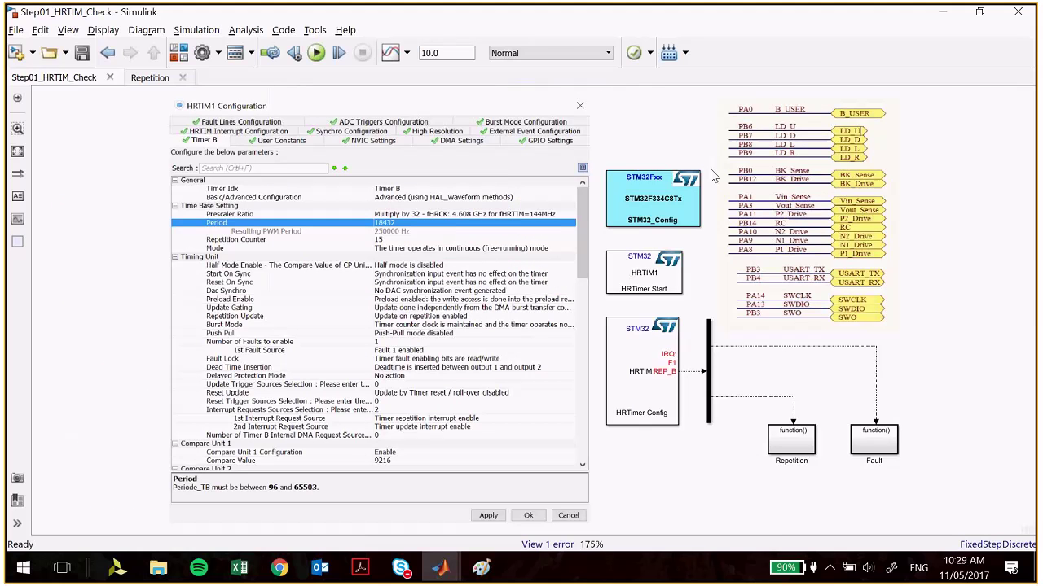
Build the model into C:/TEMP/ADC and open the generated ADC.uvprojx project in Keil µVision.
click(669, 54)
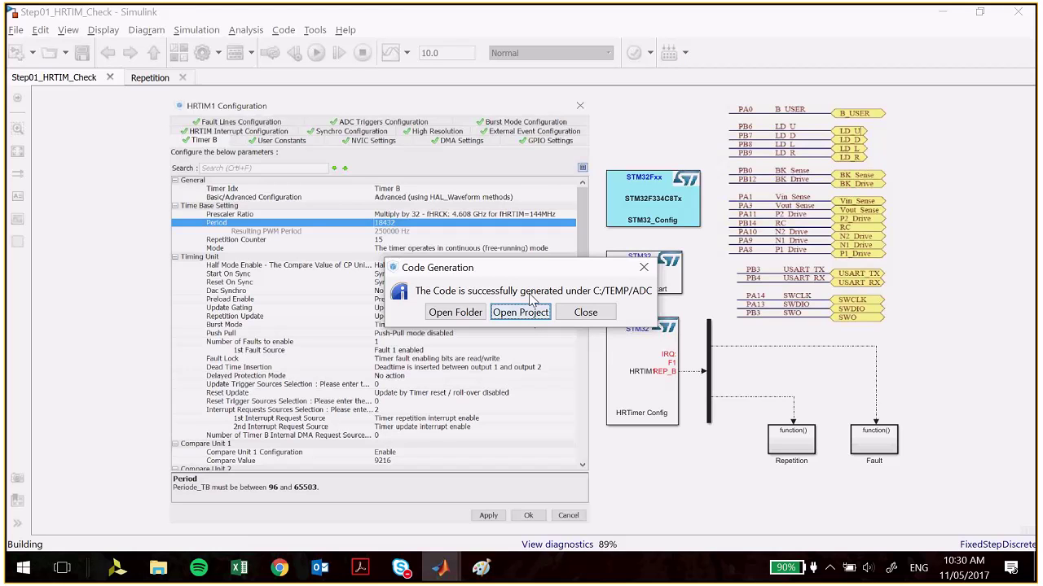
drag(547, 273, 763, 109)
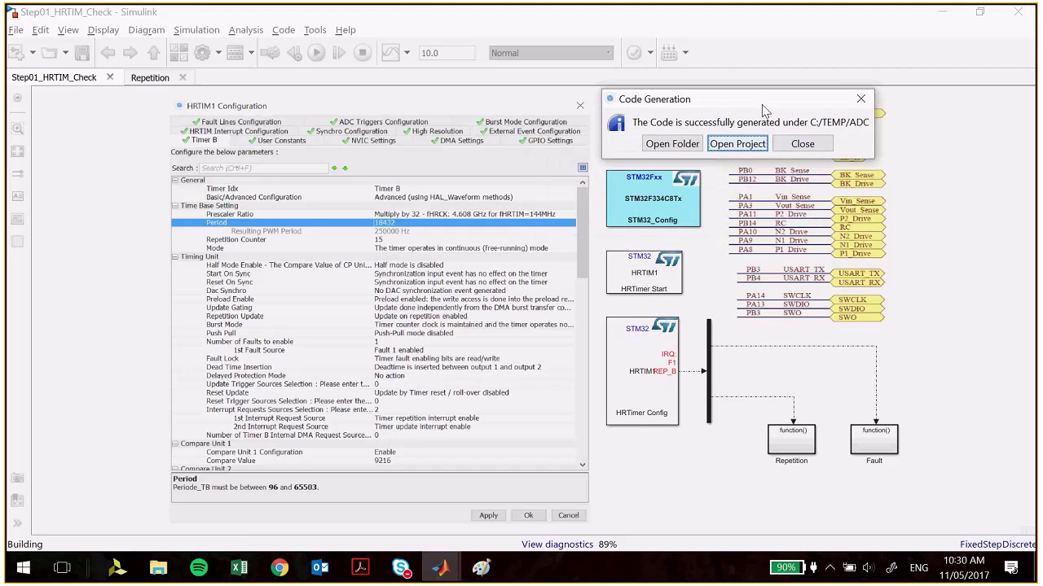
click(737, 144)
click(745, 144)
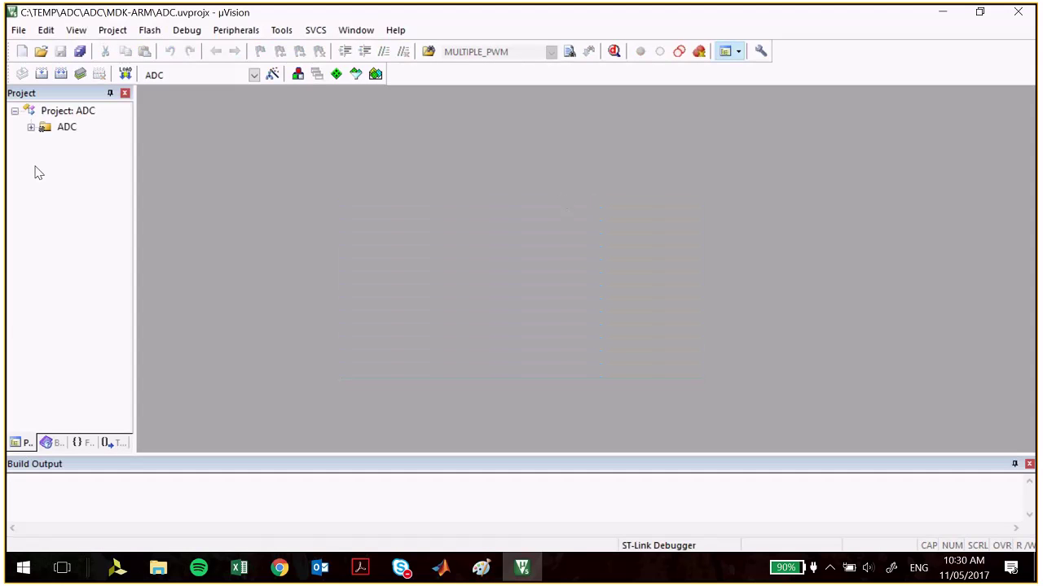
Widen the project tree and expand ADC, Drivers/CMSIS, Middlewares/MATLAB and Application/User.
click(33, 128)
drag(135, 217, 270, 222)
double_click(57, 145)
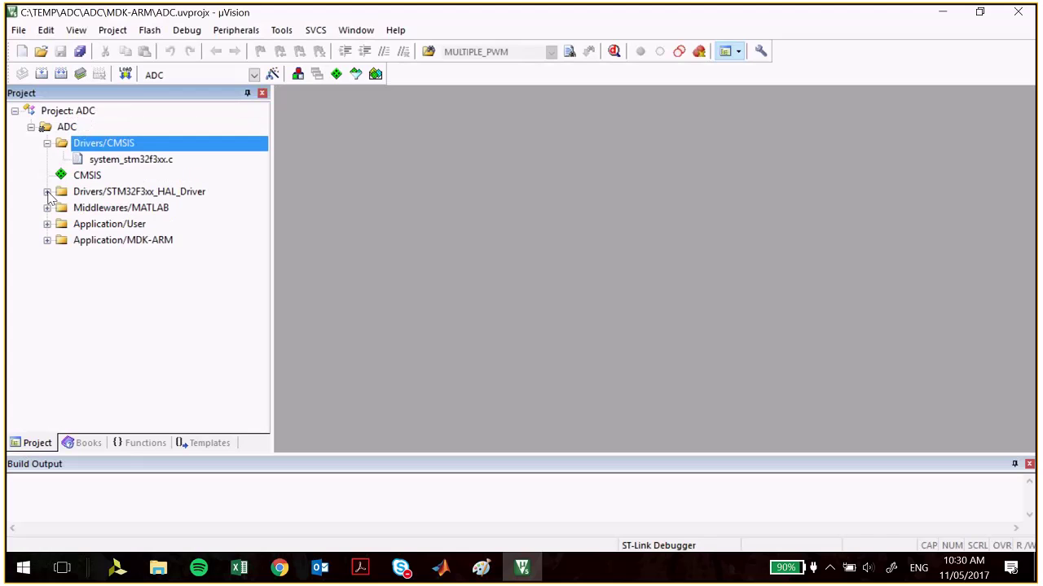
click(53, 193)
double_click(52, 209)
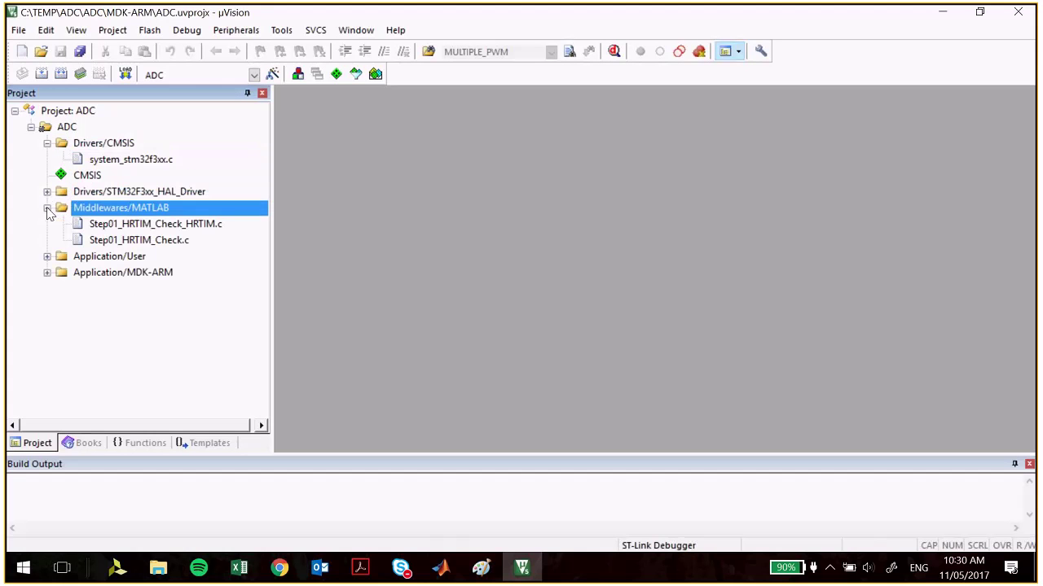
click(119, 233)
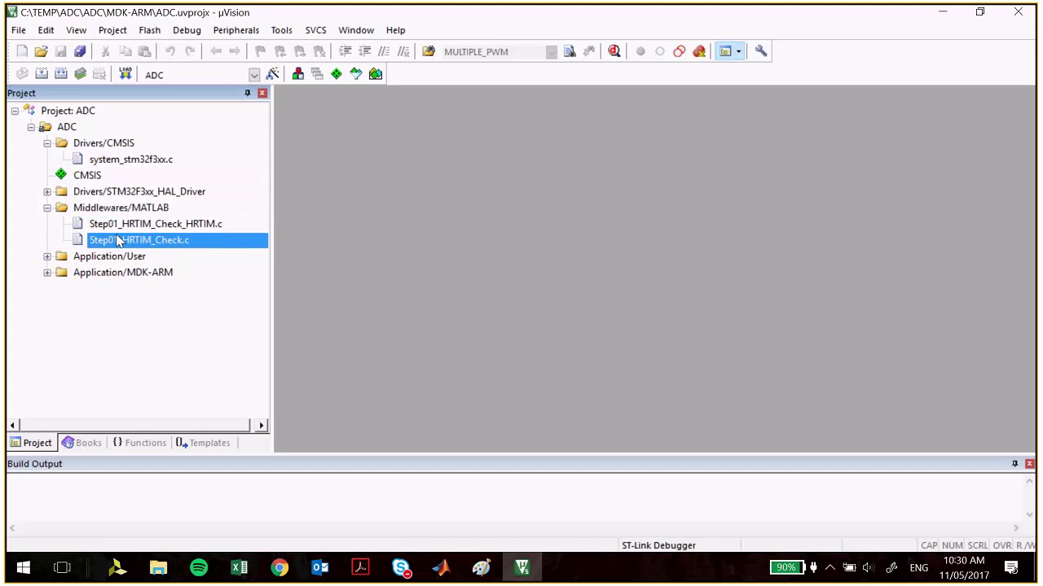
double_click(51, 259)
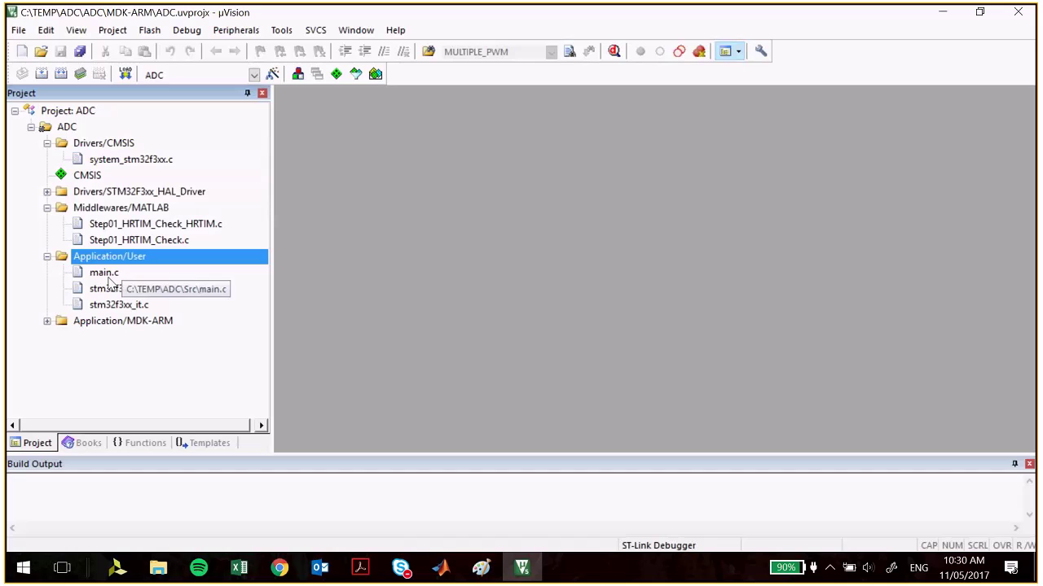
key(Down)
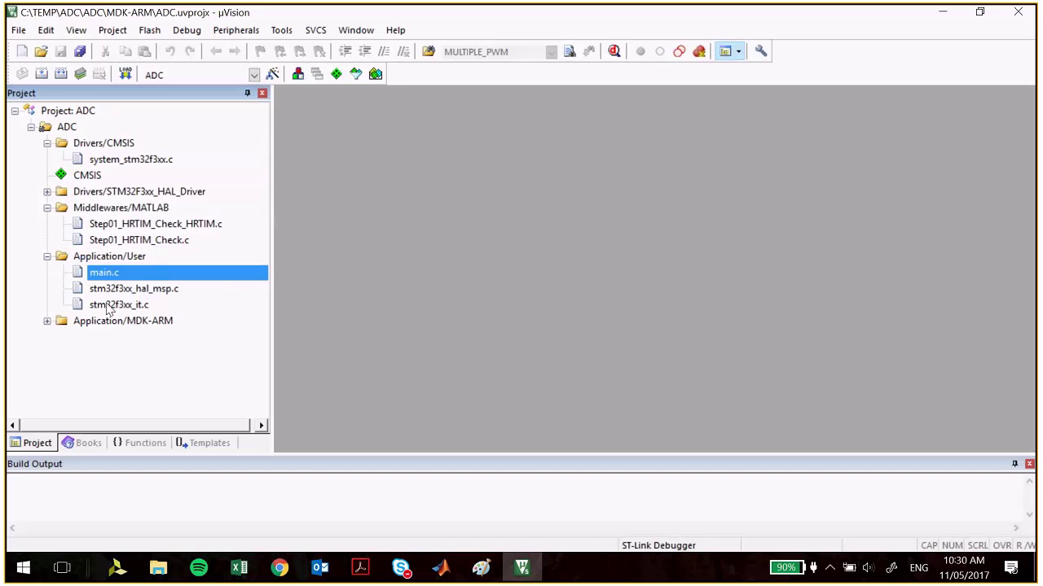
click(139, 241)
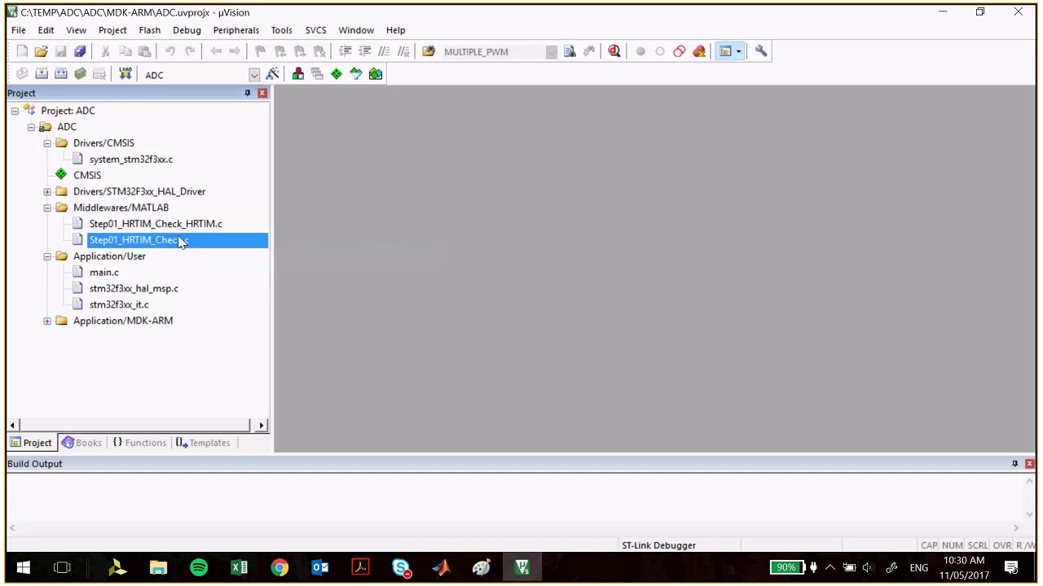
Open Step01_HRTIM_Check.c, inspect the Step01_HRTIM_Check_step function, then select Step01_HRTIM_Check_HRTIM.c.
double_click(181, 241)
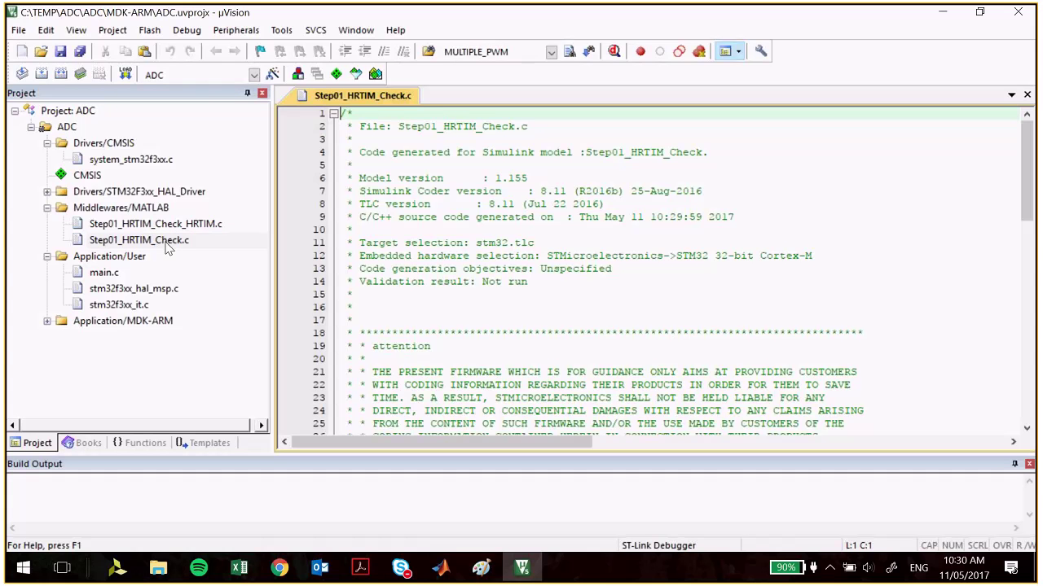
scroll(487, 236, down, 17)
scroll(487, 236, up, 6)
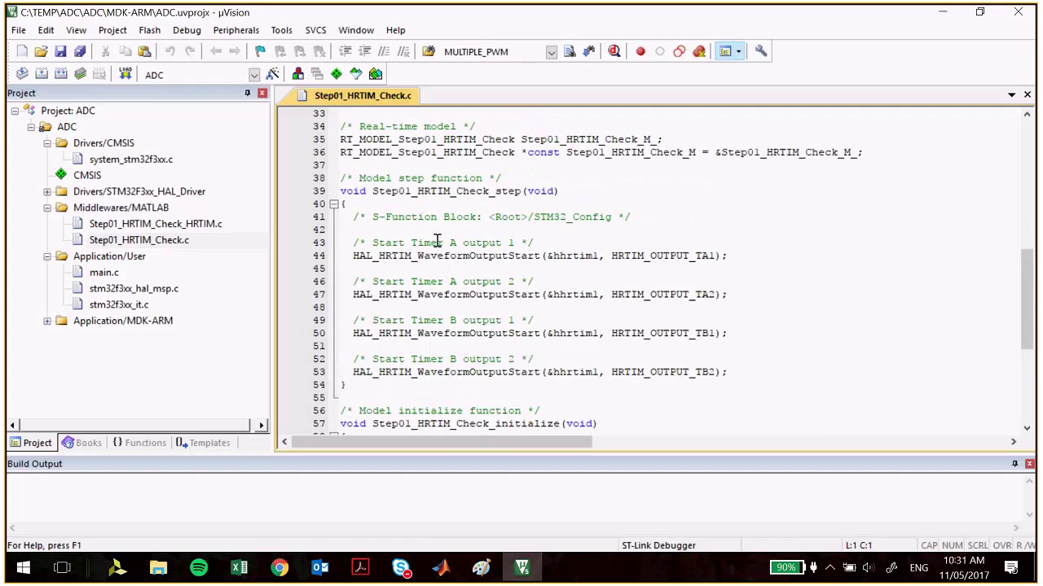
double_click(441, 190)
click(412, 191)
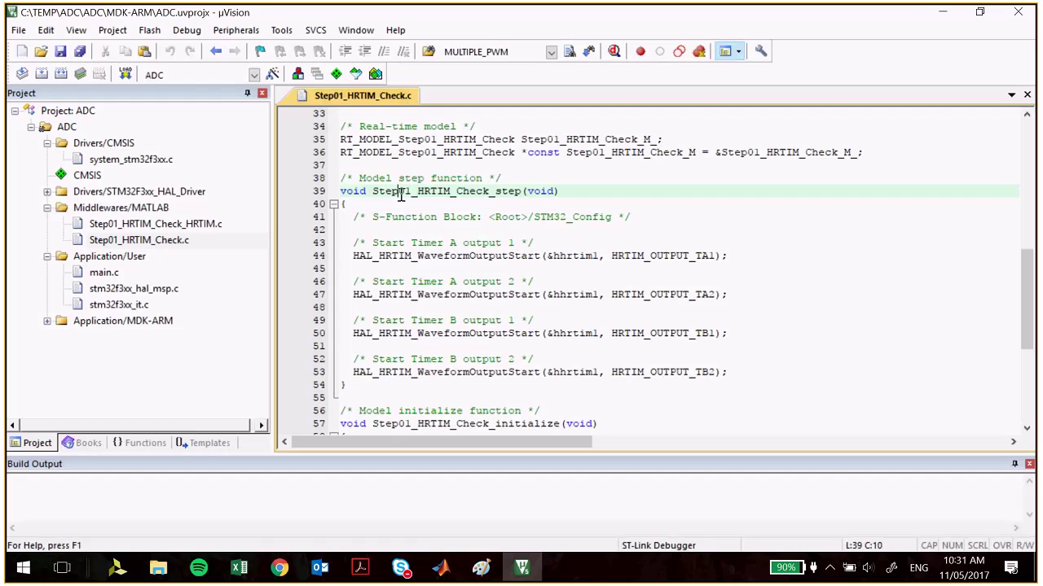
drag(398, 191, 420, 199)
double_click(452, 195)
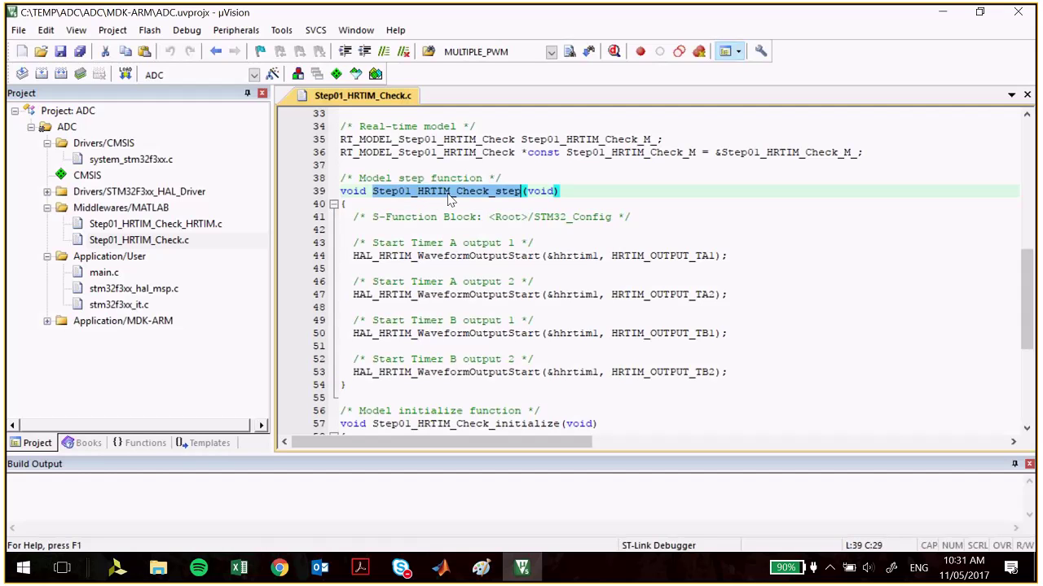
click(182, 229)
Open Step01_HRTIM_Check_HRTIM.c and scroll to HAL_HRTIM_RepetitionEventCallback on line 93.
double_click(182, 232)
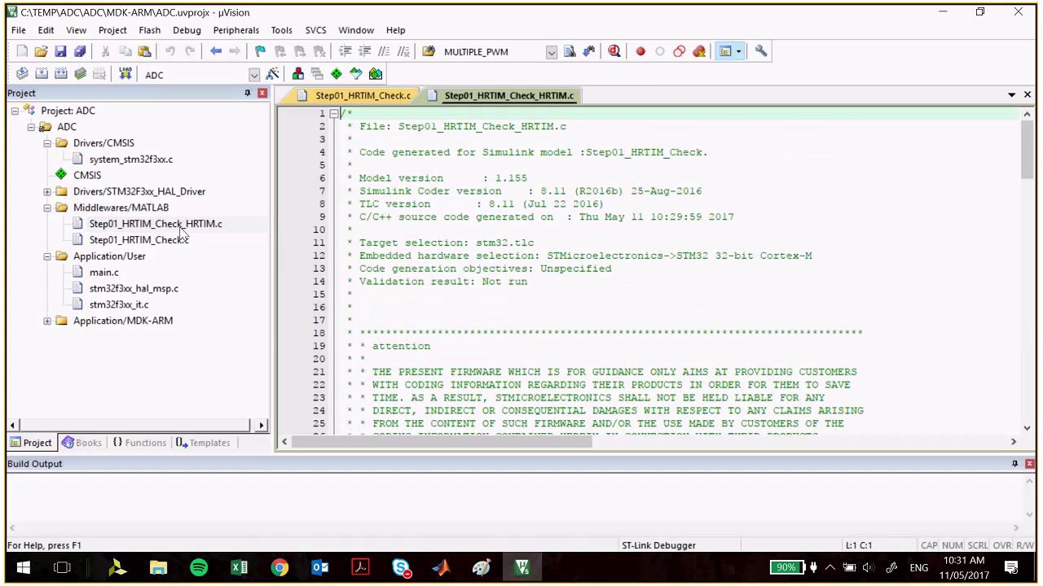
scroll(446, 229, down, 7)
scroll(446, 229, down, 6)
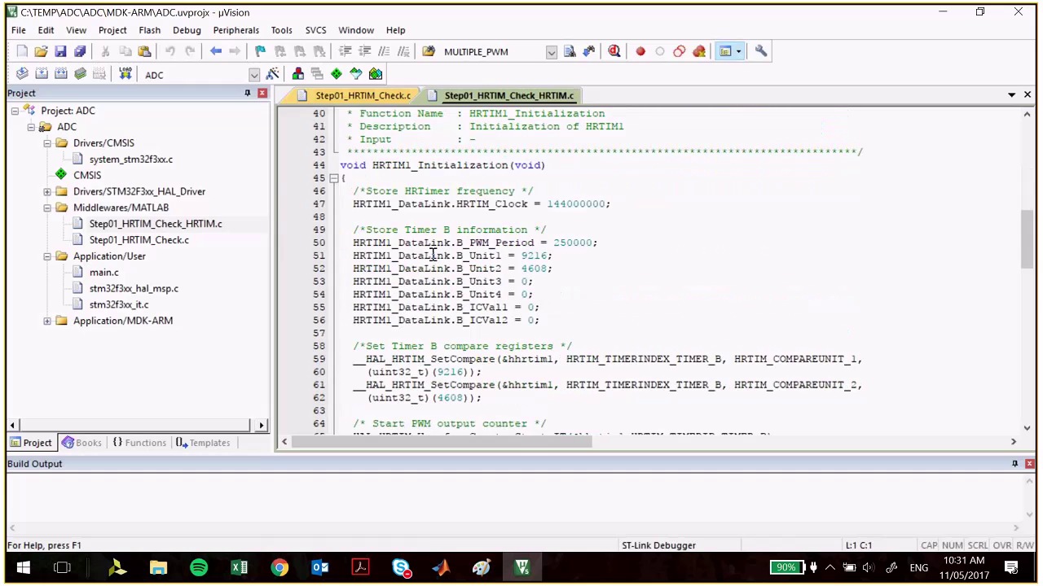
scroll(433, 255, down, 8)
scroll(440, 247, down, 3)
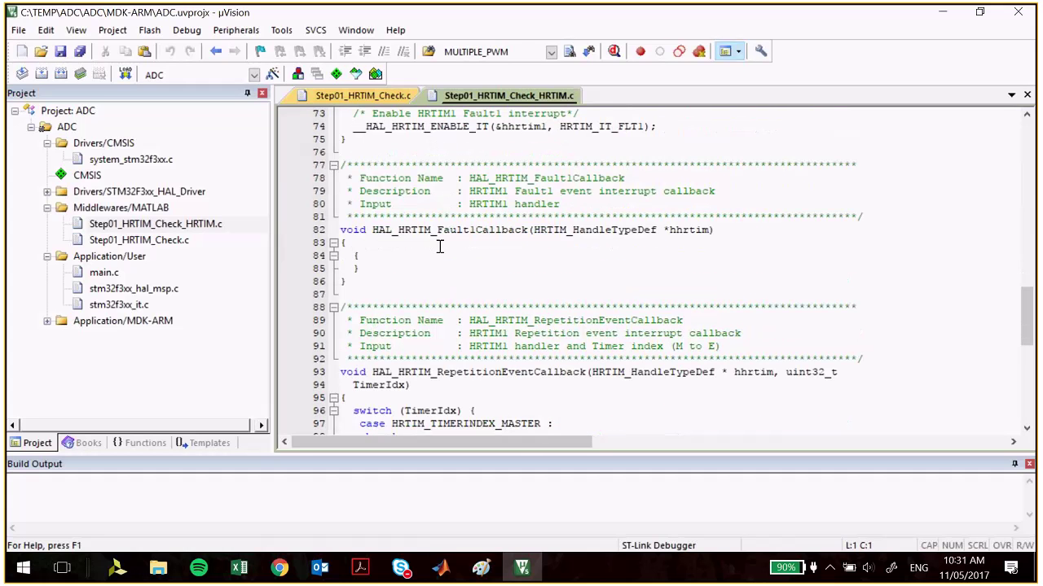
scroll(439, 246, down, 5)
click(353, 178)
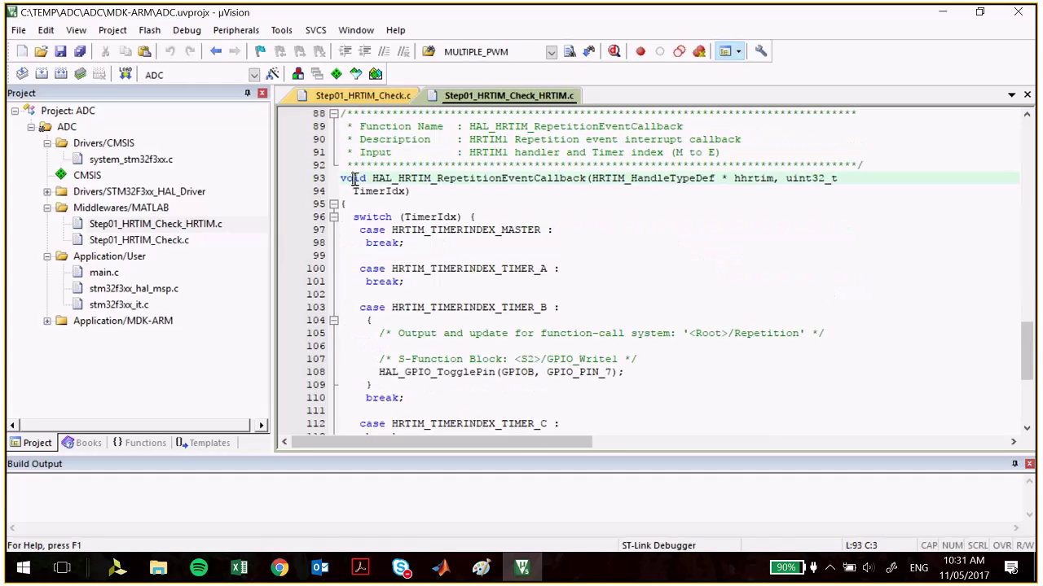
click(476, 177)
Highlight the HAL_GPIO_TogglePin call's GPIO_PIN_7 argument on line 108.
scroll(521, 177, down, 1)
drag(628, 333, 372, 336)
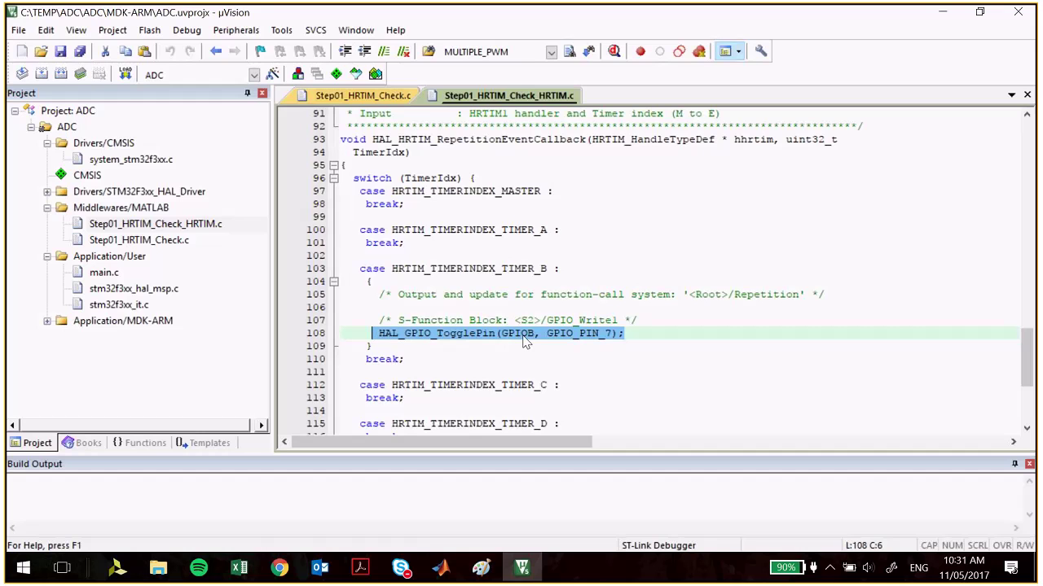
click(606, 335)
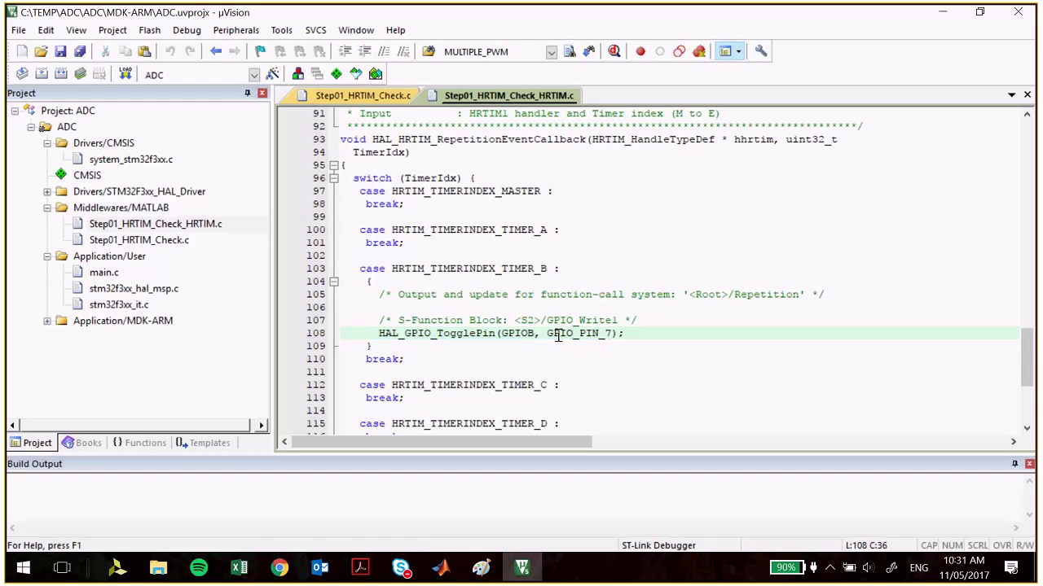
drag(559, 334, 604, 334)
click(604, 334)
Rebuild all files of the ADC target.
click(69, 75)
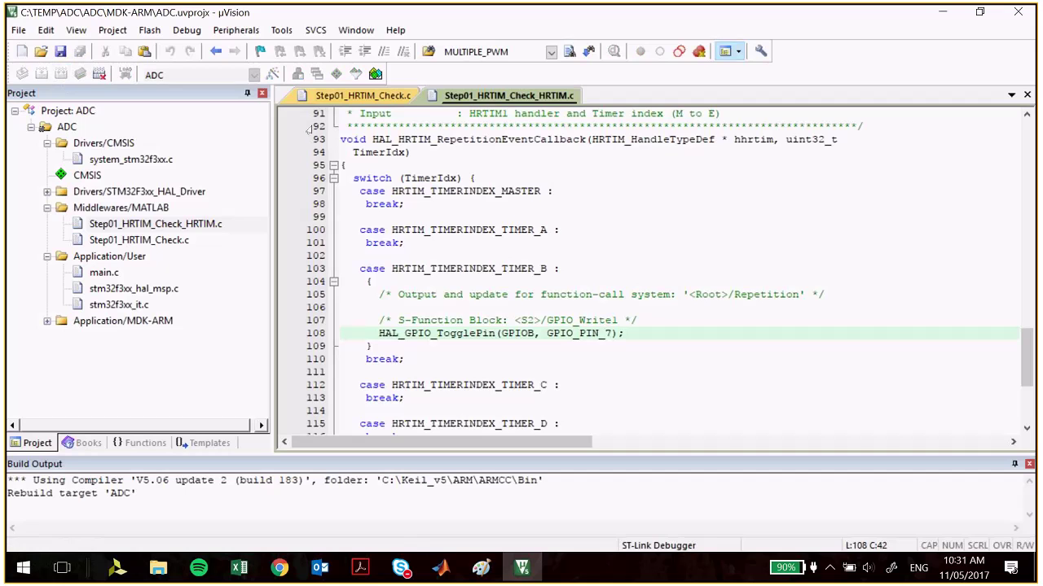